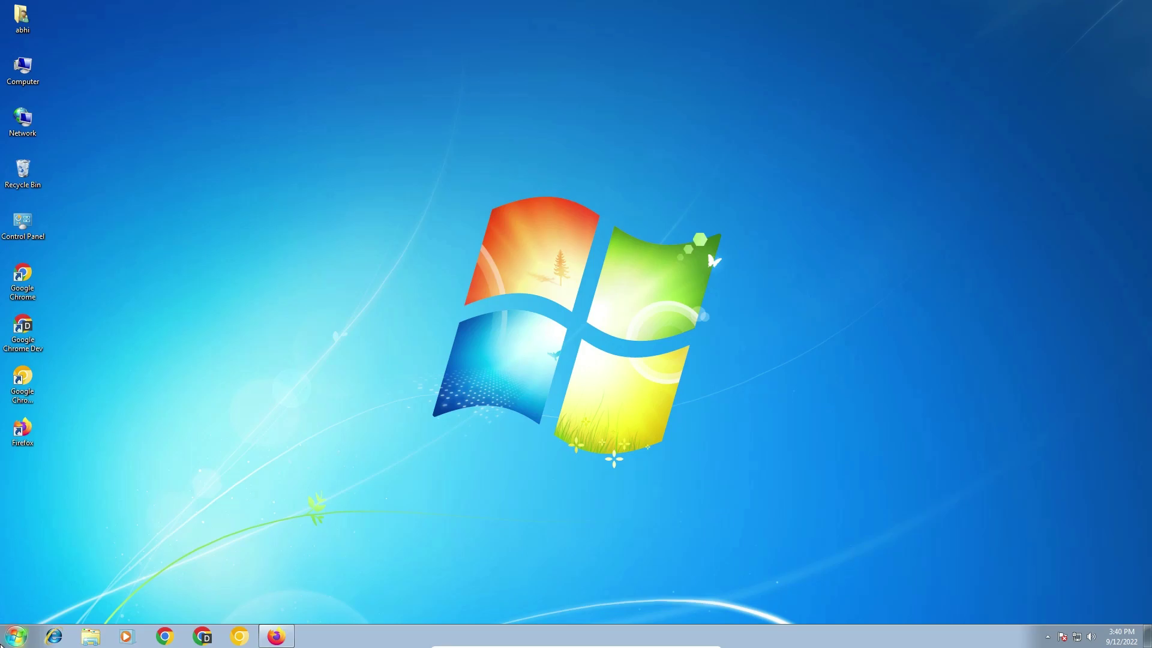
Go from the Start menu to Control Panel's Devices and Printers page, pointing at Add a printer
click(16, 634)
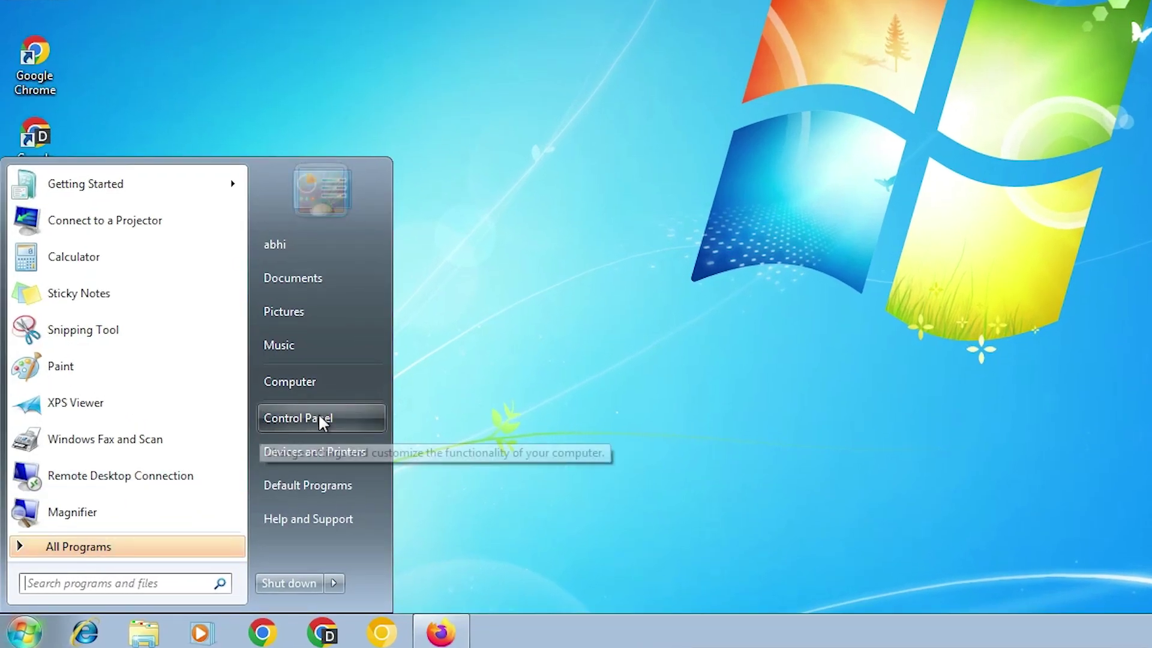
click(335, 411)
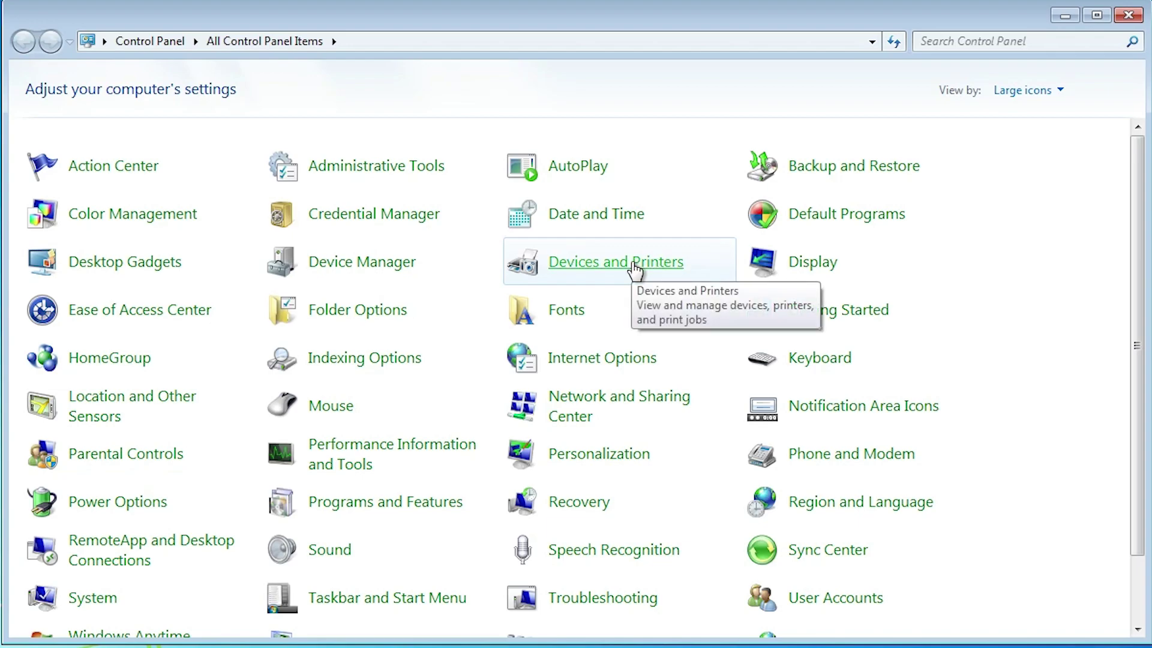
click(635, 270)
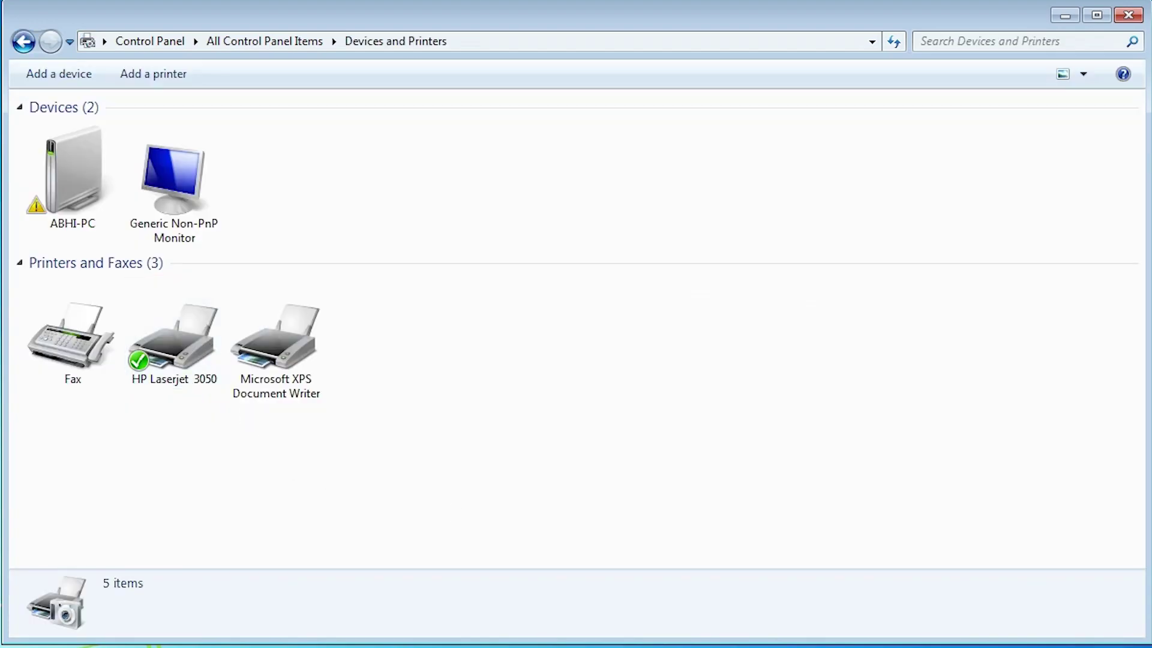
click(167, 86)
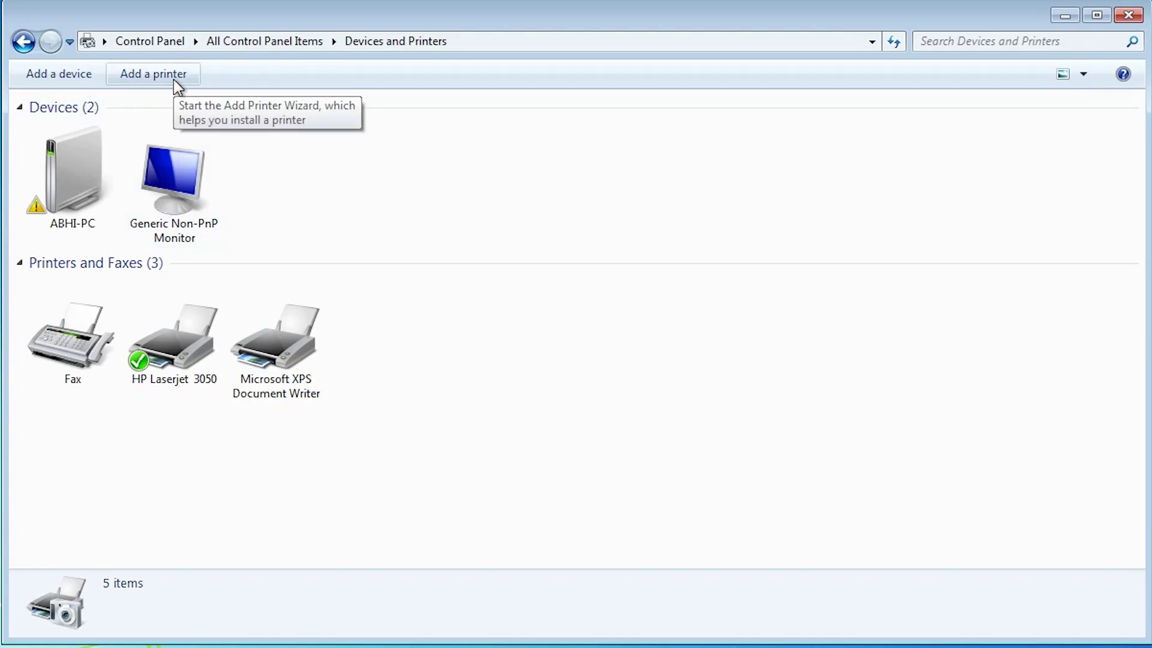
Add a local printer on the existing USB001 (Local Port) port
click(174, 80)
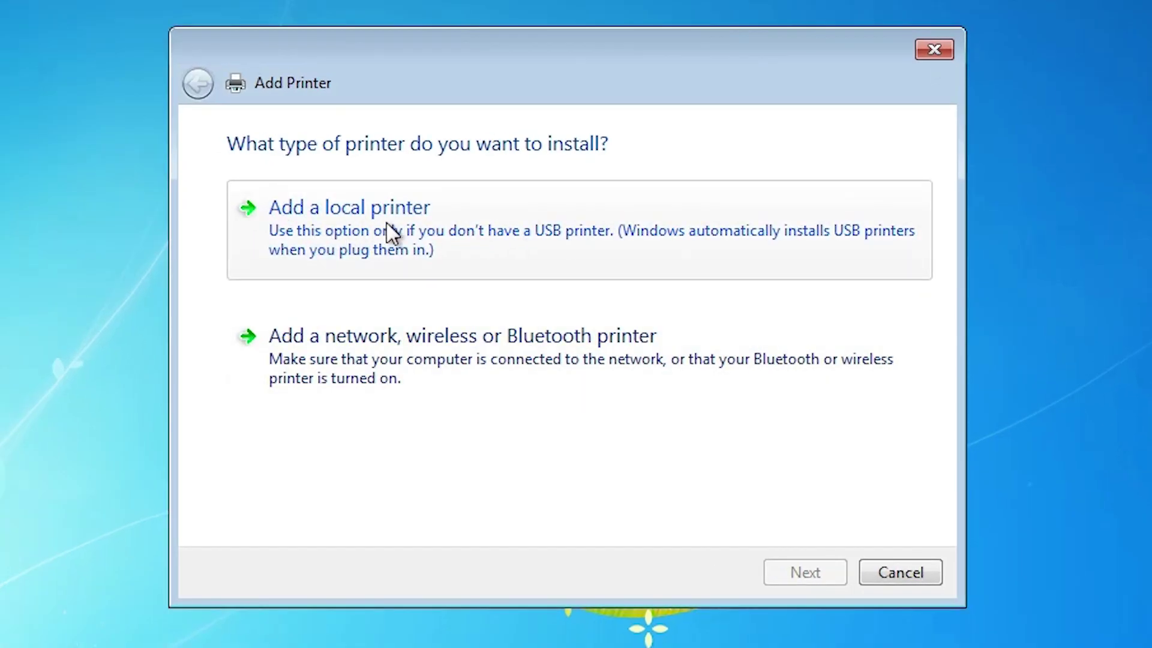
click(424, 229)
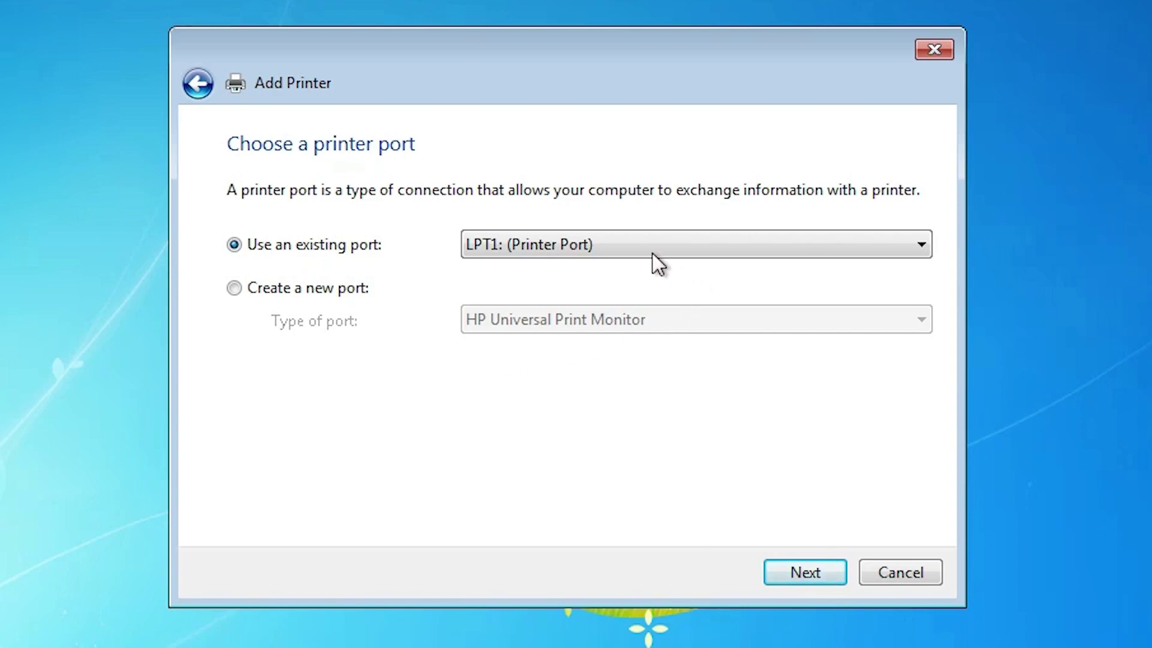
click(588, 246)
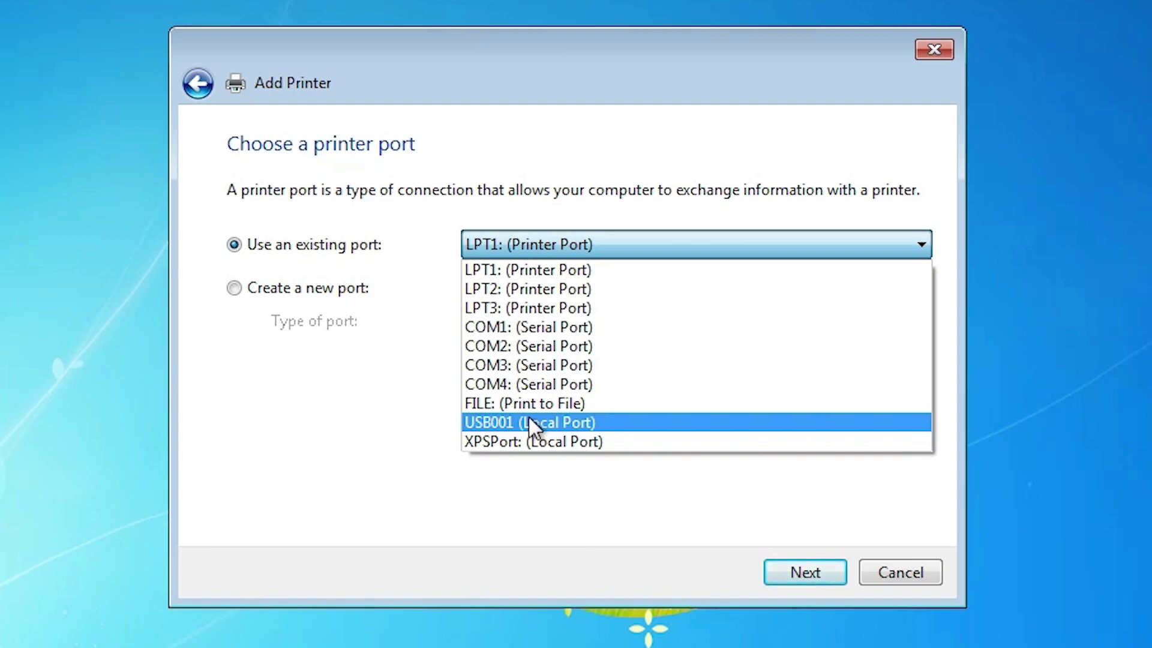
click(598, 425)
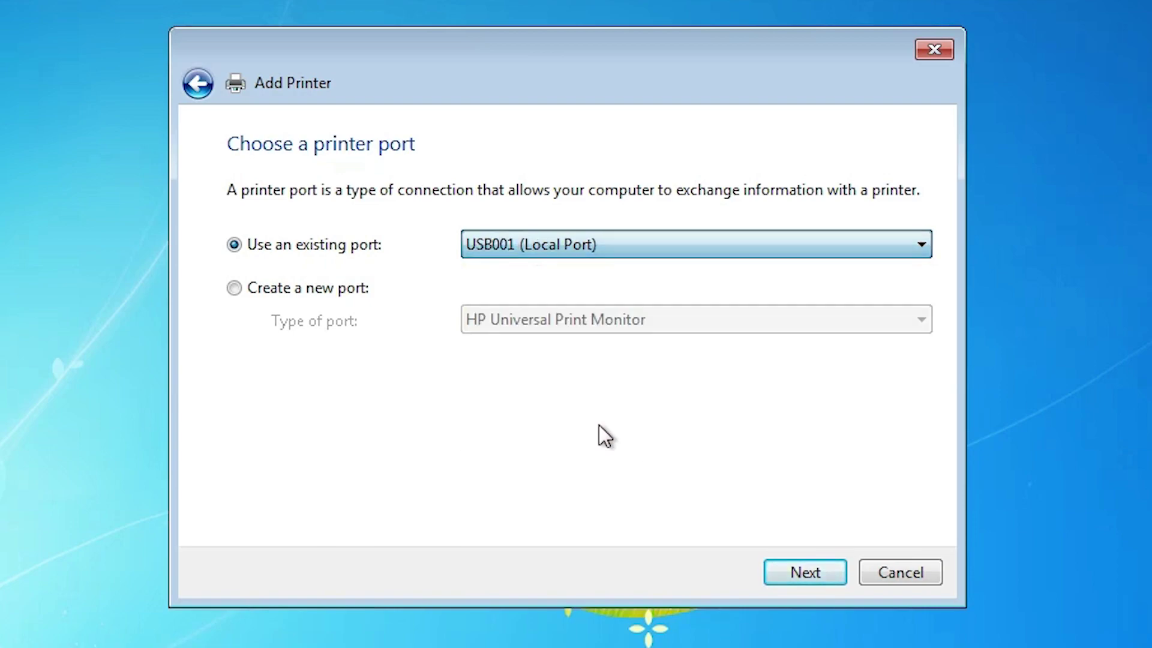
click(790, 569)
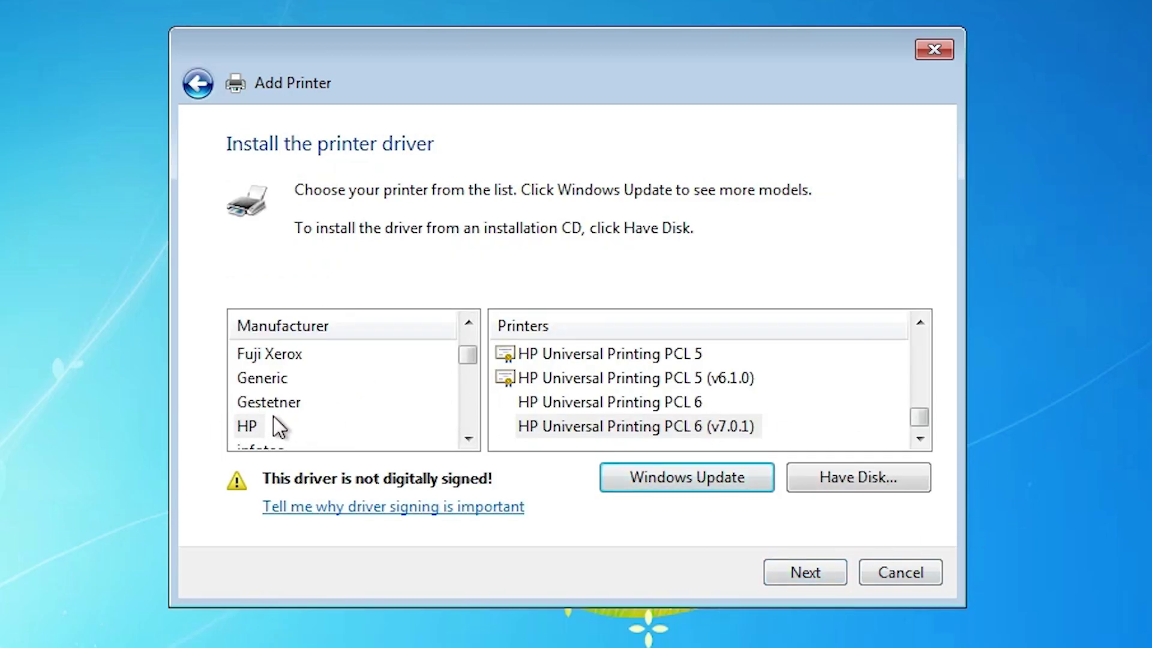
Select manufacturer HP and the HP LaserJet 3052 PCL5 driver from the printers list
mouse_move(473, 358)
mouse_down()
mouse_move(471, 343)
mouse_move(479, 365)
mouse_up()
click(249, 403)
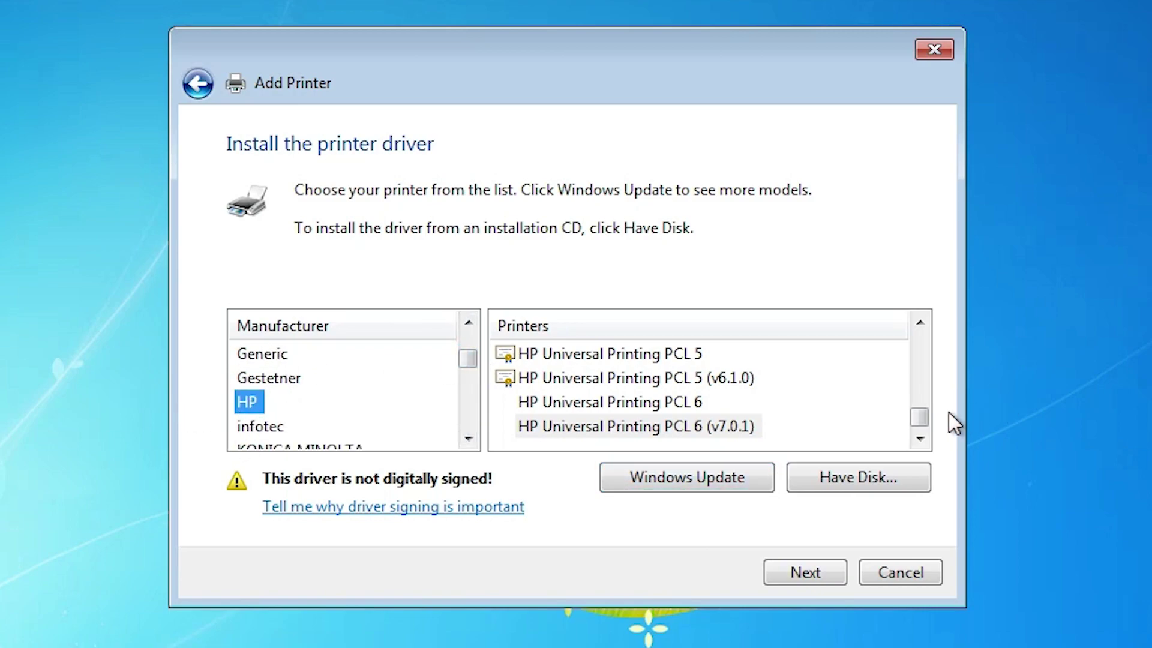
drag(924, 414, 917, 336)
click(758, 406)
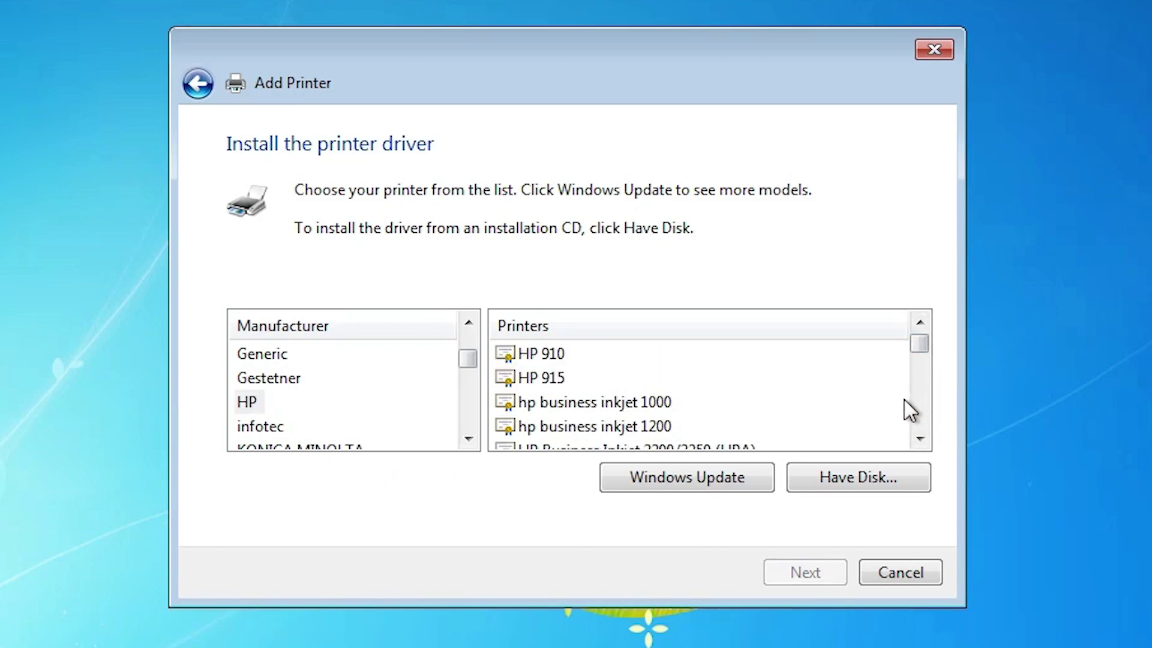
click(926, 406)
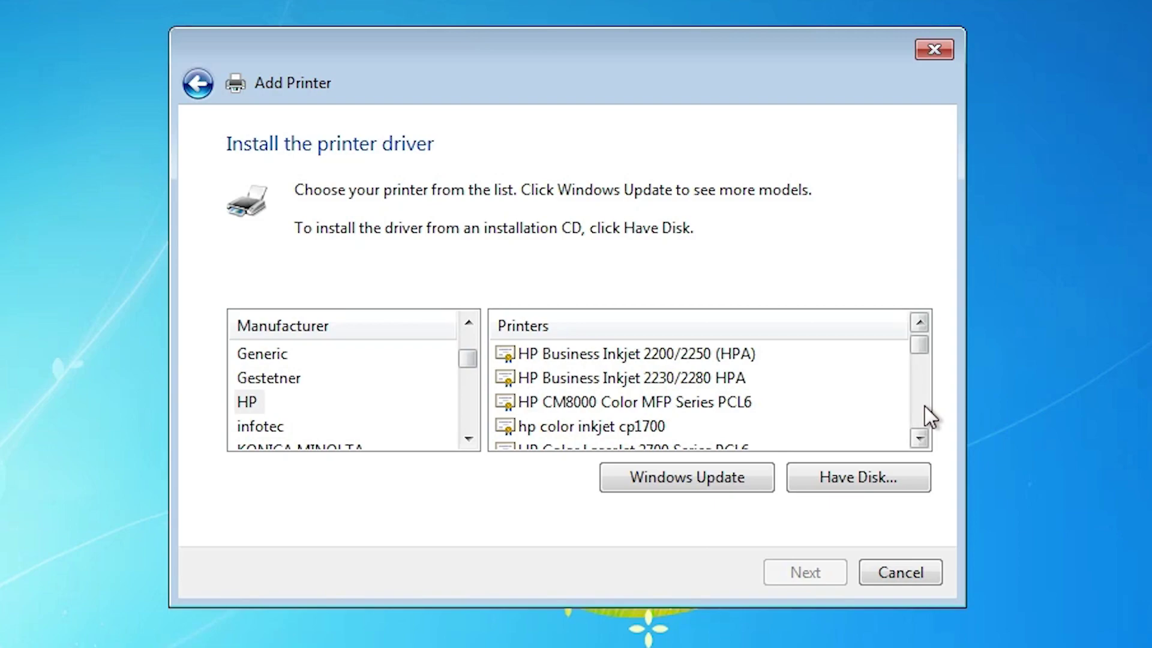
click(925, 406)
click(925, 406)
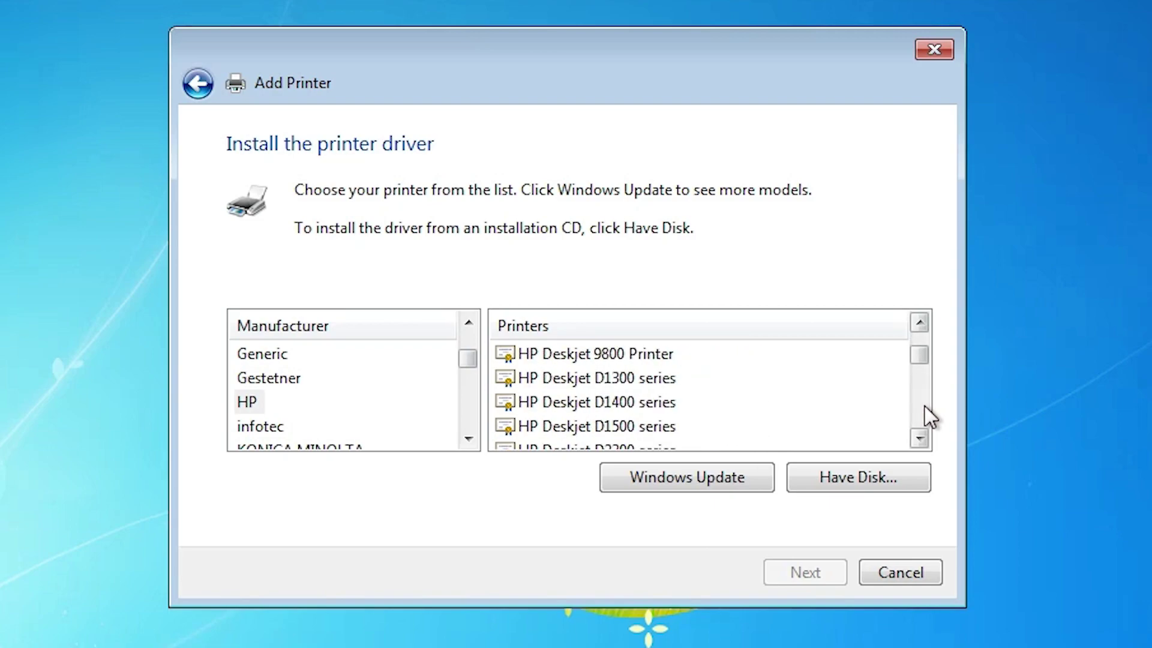
click(924, 406)
click(925, 406)
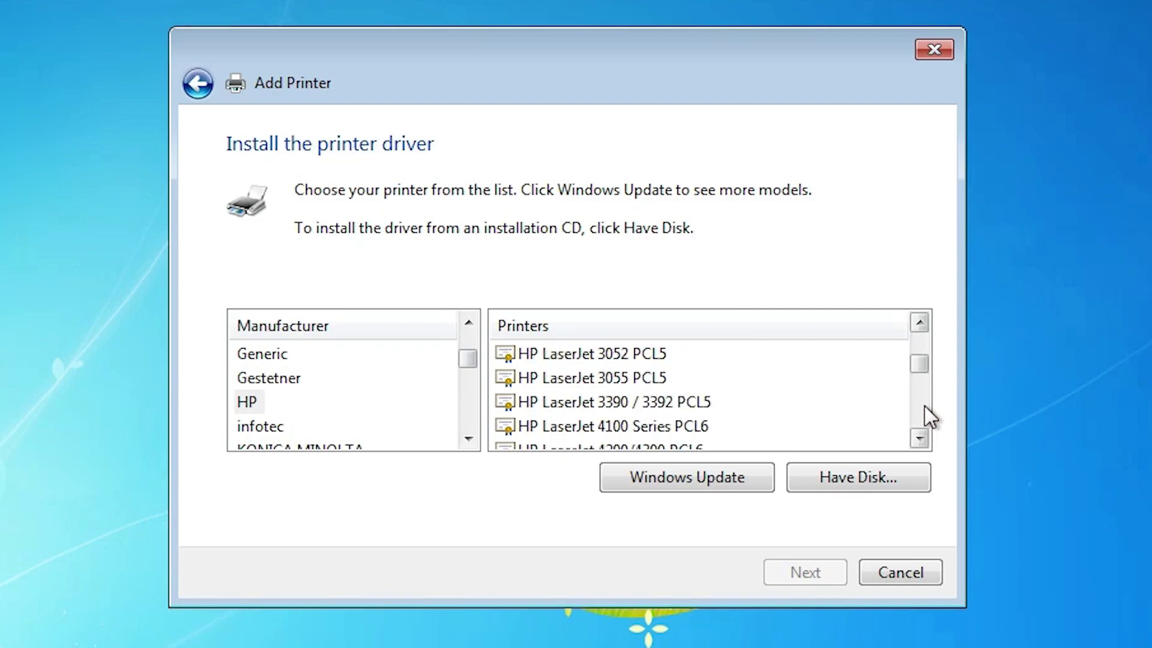
click(919, 324)
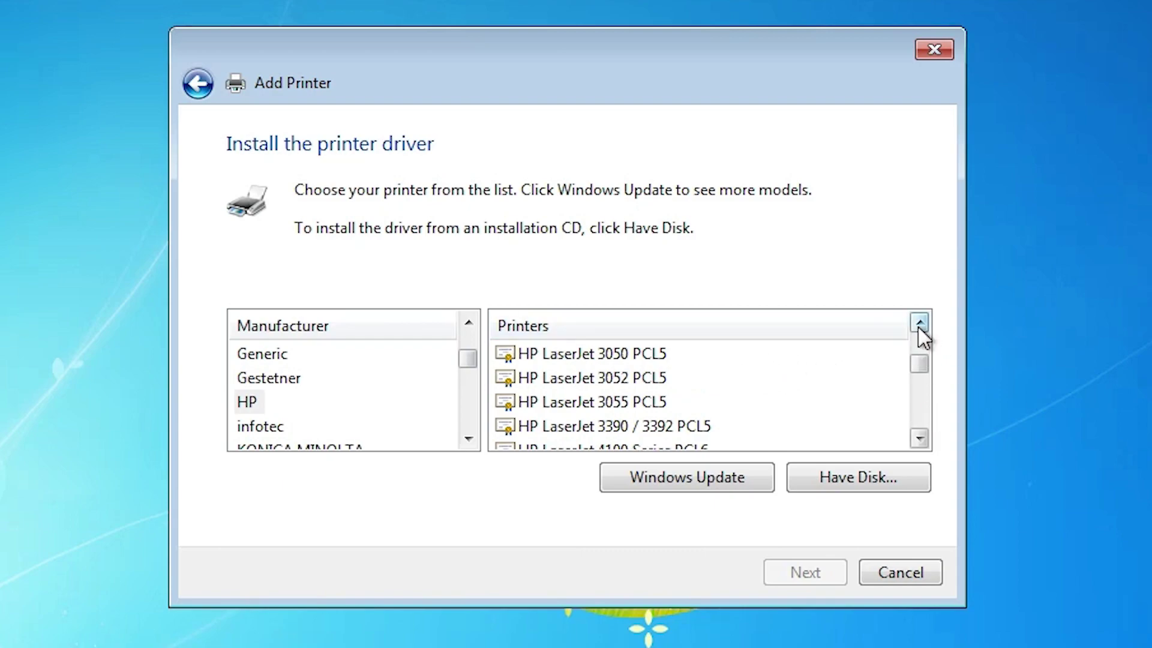
click(648, 384)
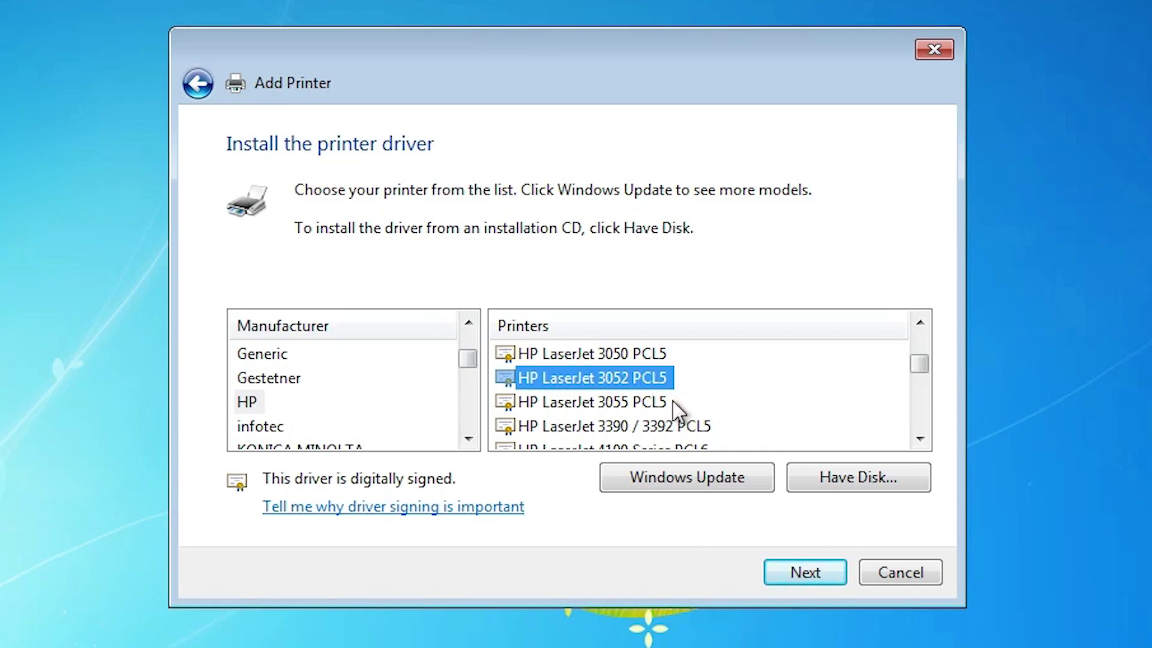
Keep the suggested name HP LaserJet 3052 PCL5 and install the printer
click(804, 577)
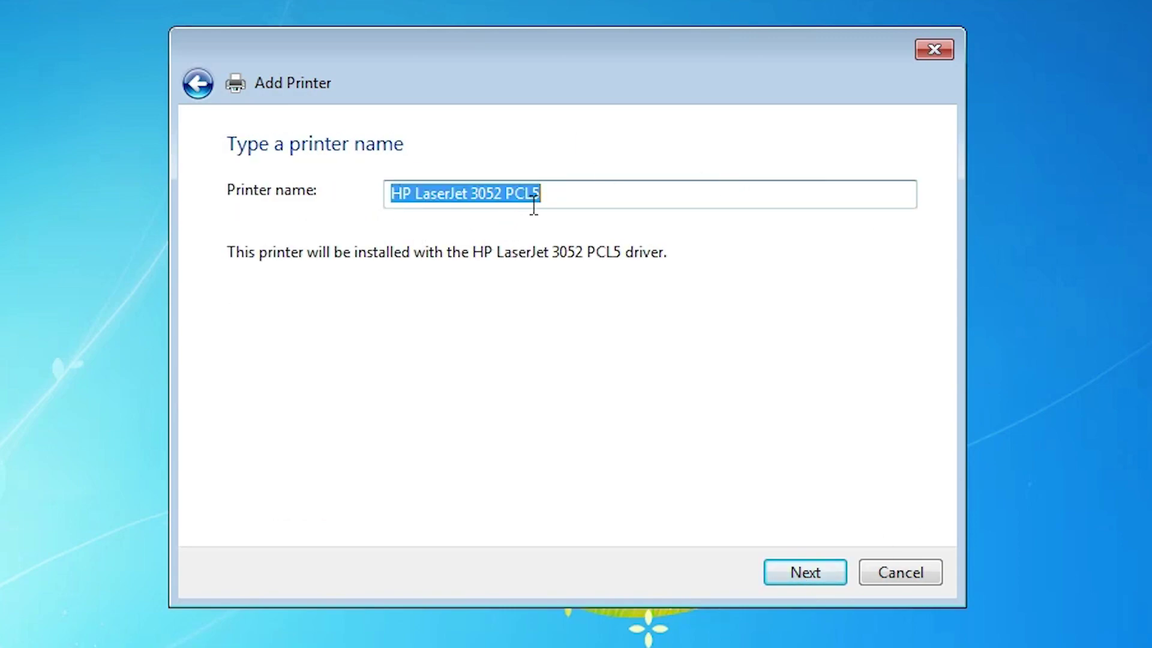
click(806, 576)
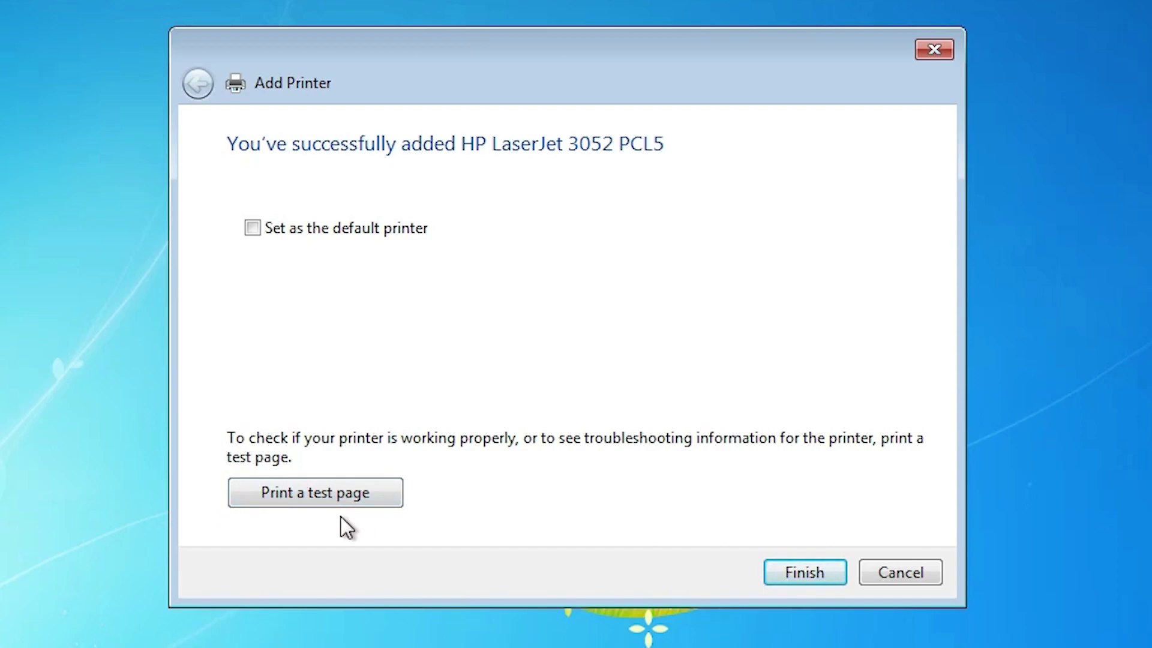
Close the finished wizard and bring back Devices and Printers showing the new printer
click(813, 577)
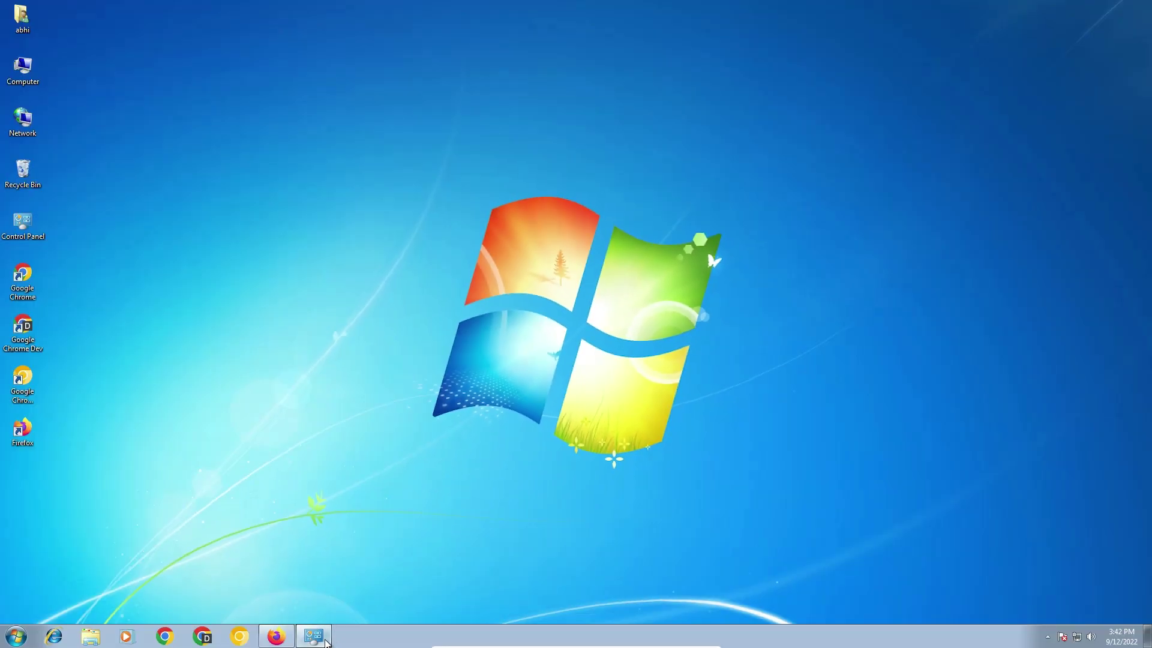
click(314, 635)
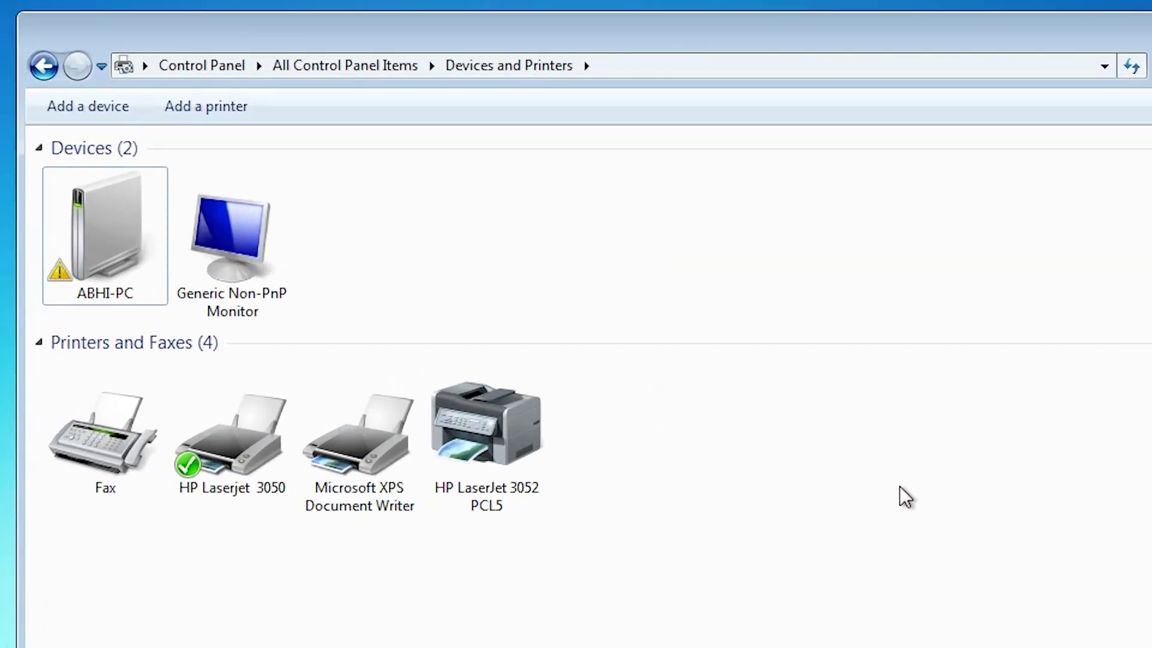